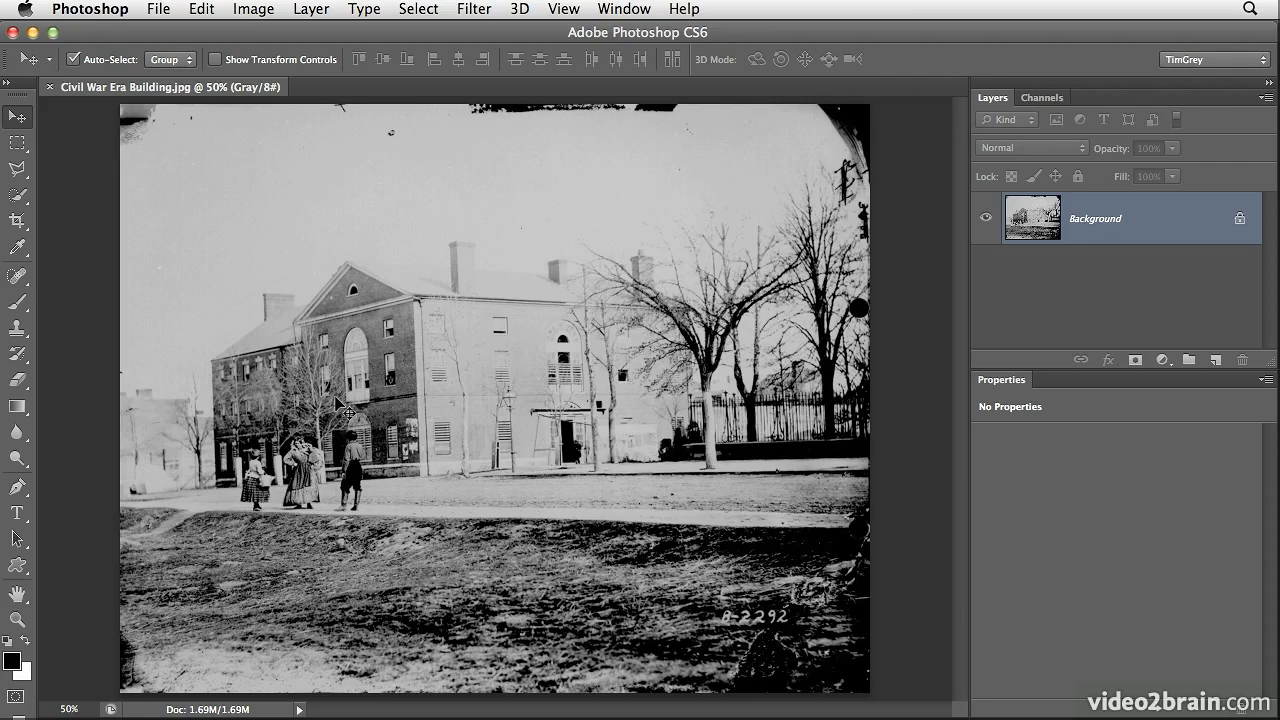
left_click(18, 221)
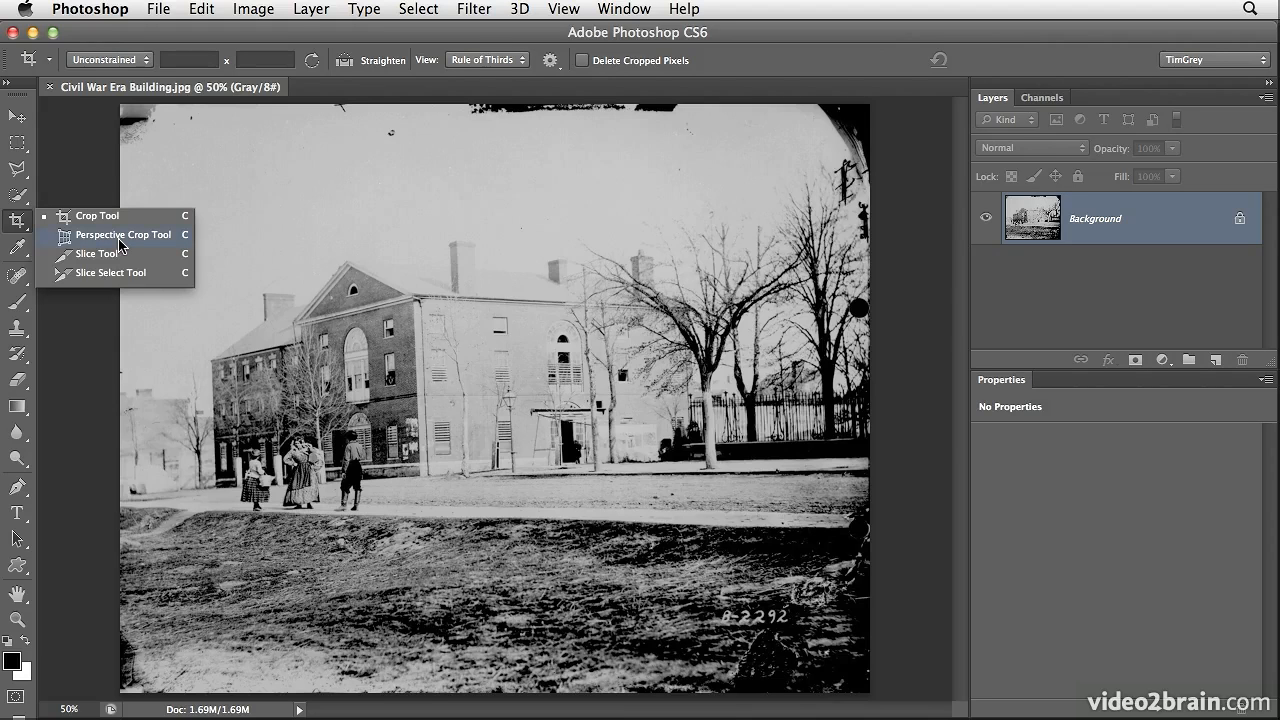
left_click(15, 223)
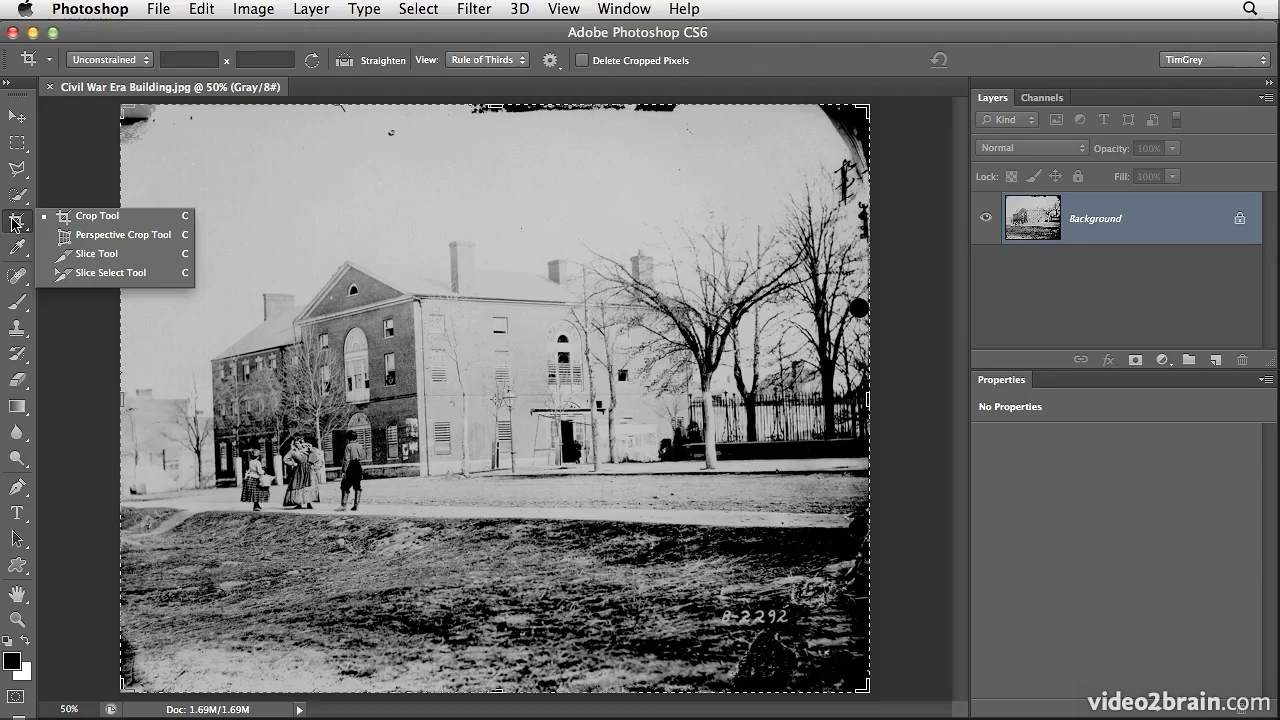
left_click(14, 222)
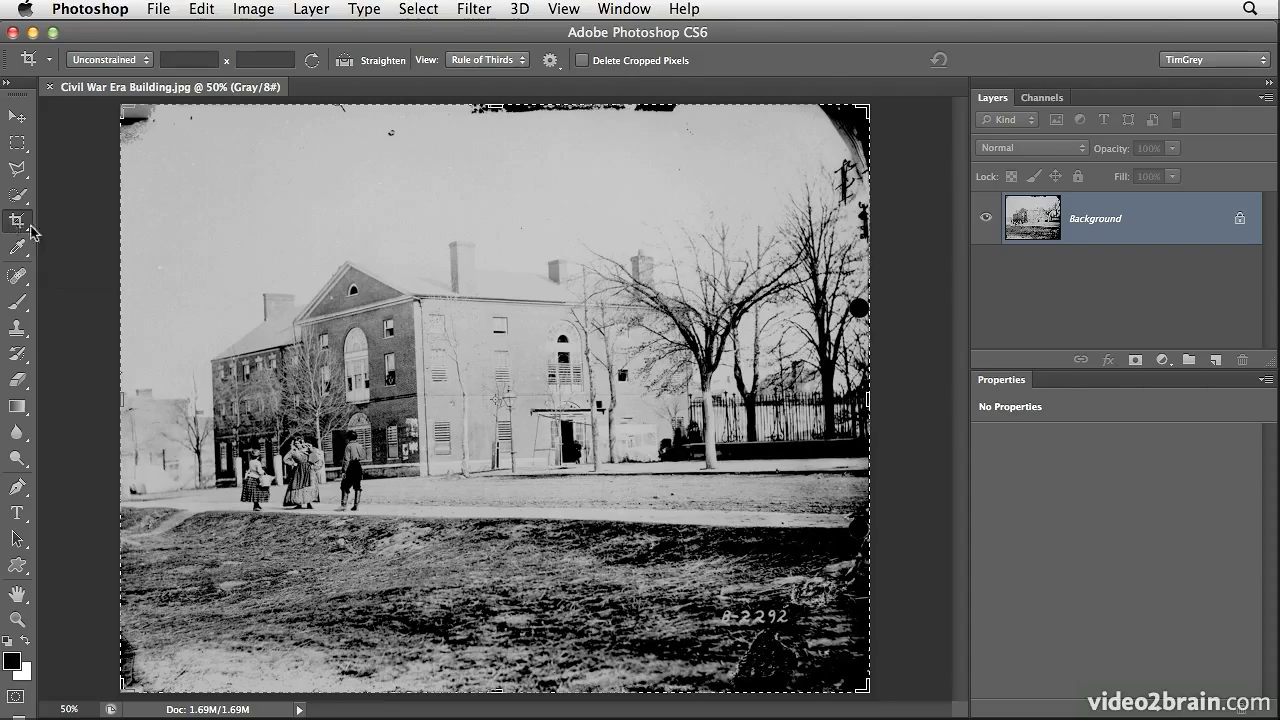
left_click(17, 116)
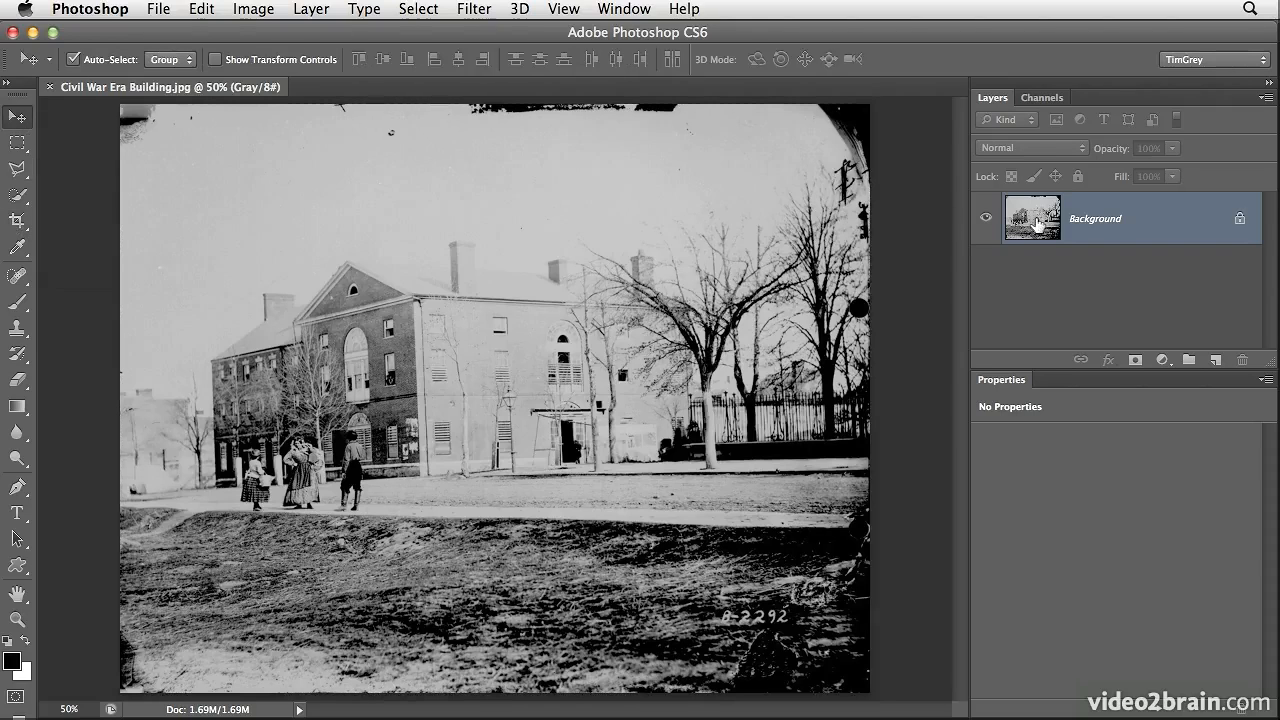
Duplicate the Background layer and display the grid over the image as an alignment reference
left_click_drag(1037, 229, 1216, 359)
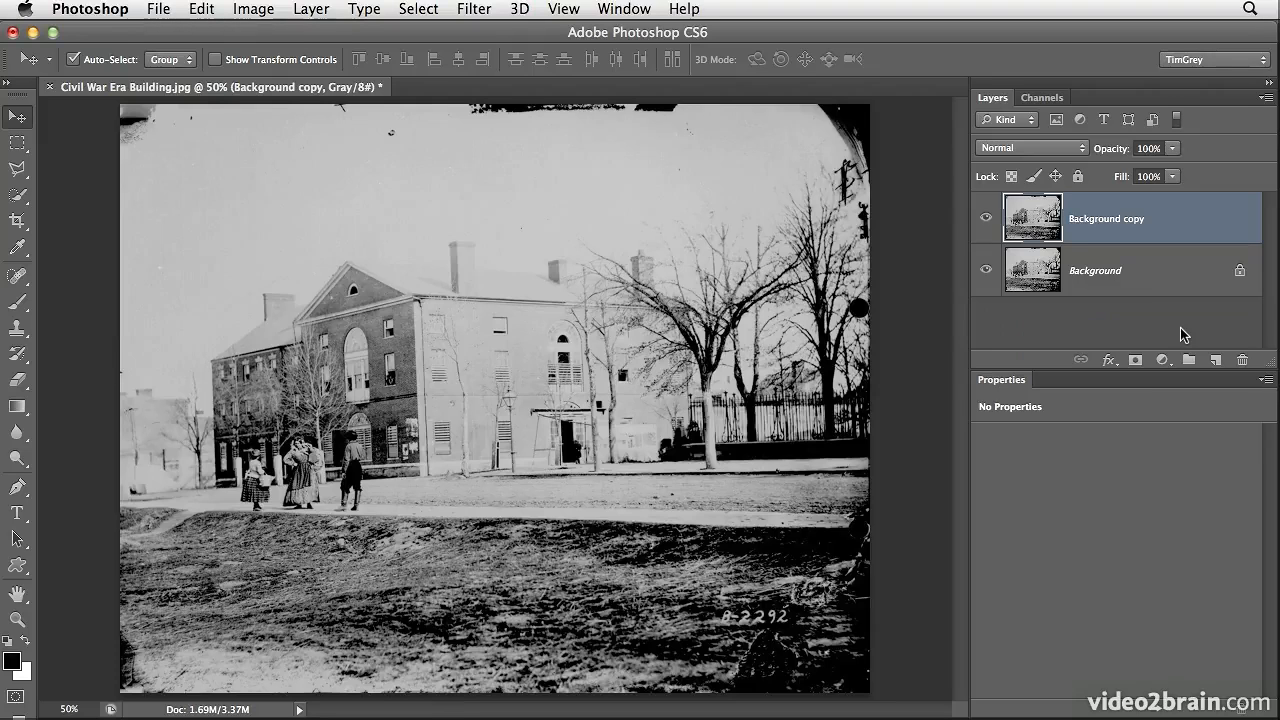
left_click(564, 9)
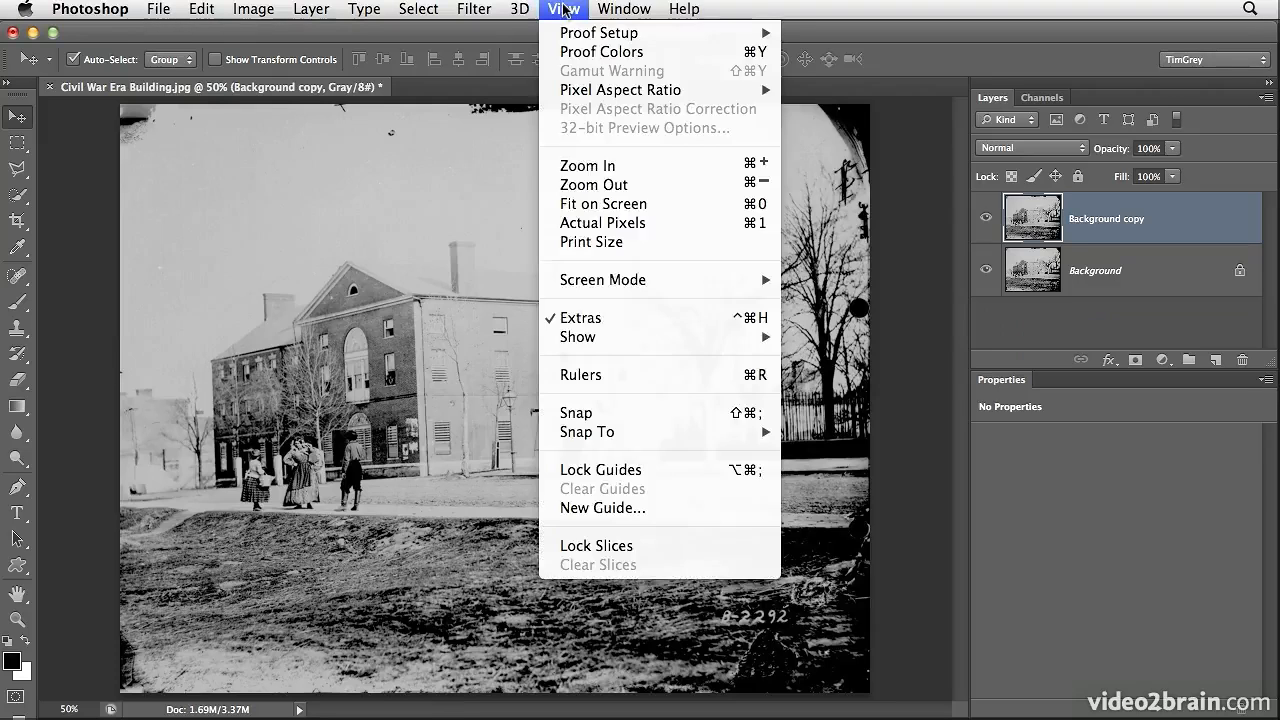
mouse_move(612, 340)
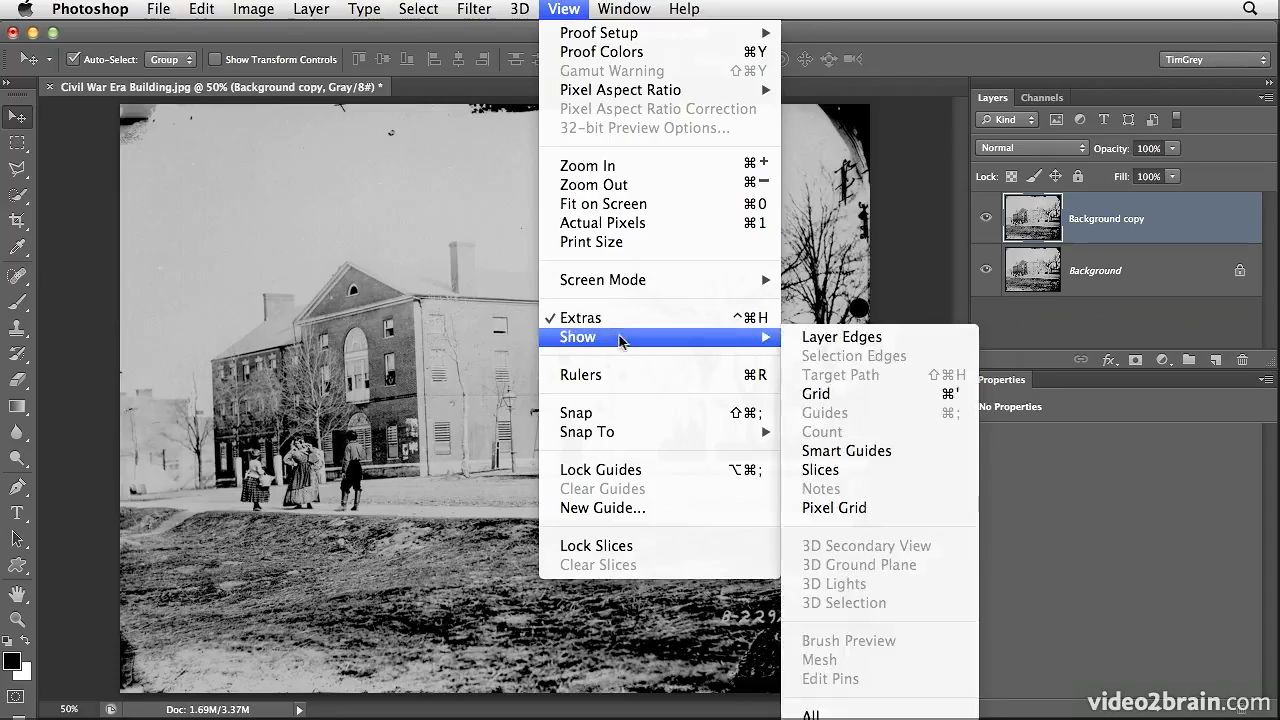
left_click(890, 394)
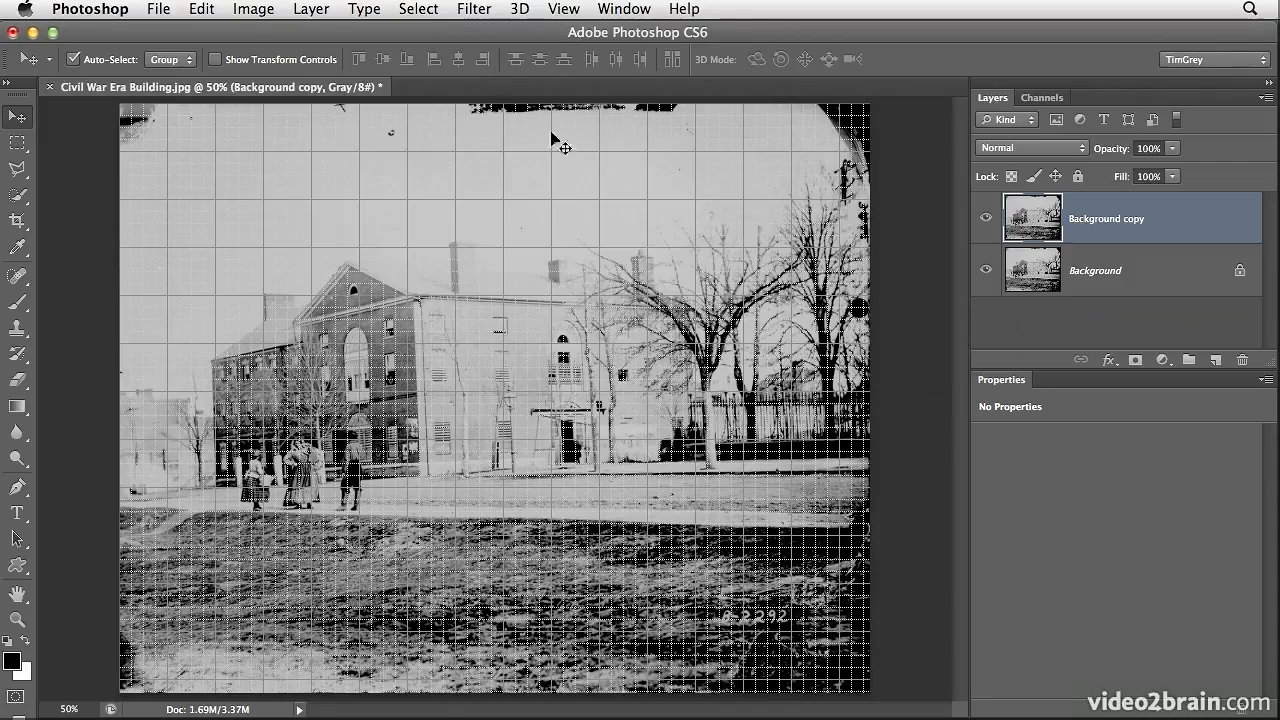
Free-transform the Background copy layer, distorting its upper-left corner inward and upward to about -3.1° horizontal skew and 104.3% height
left_click(199, 9)
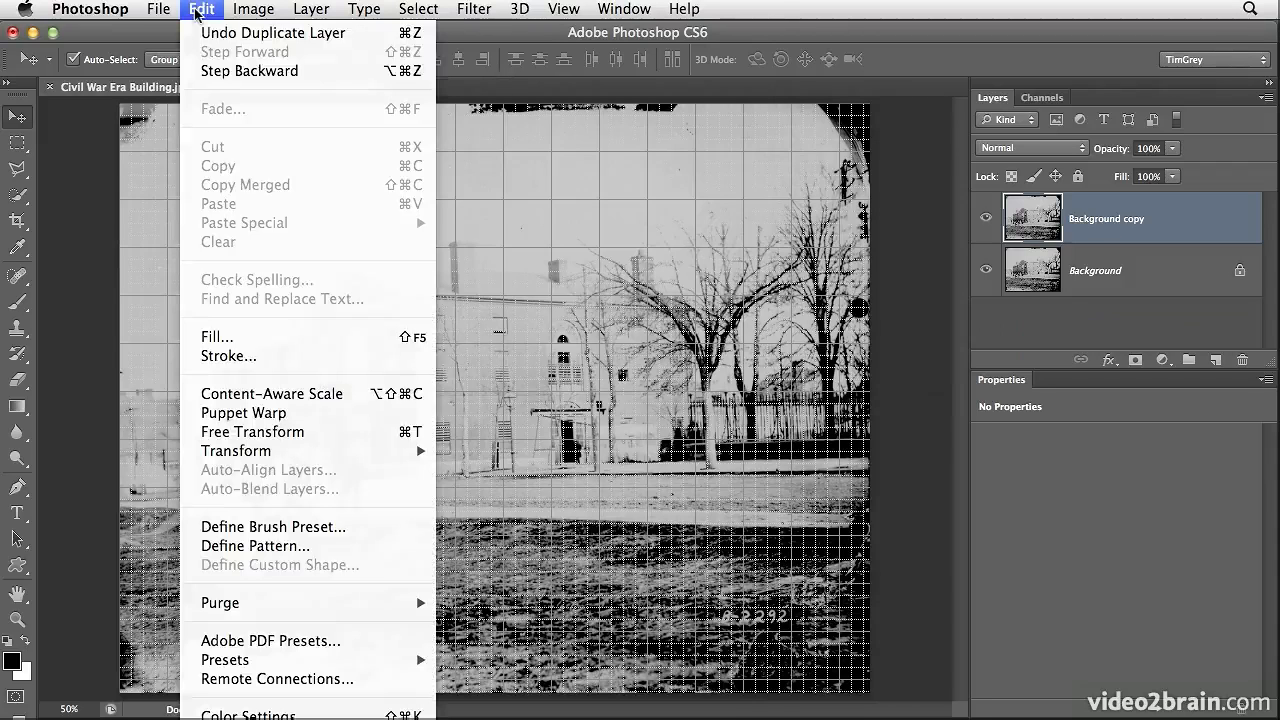
left_click(250, 435)
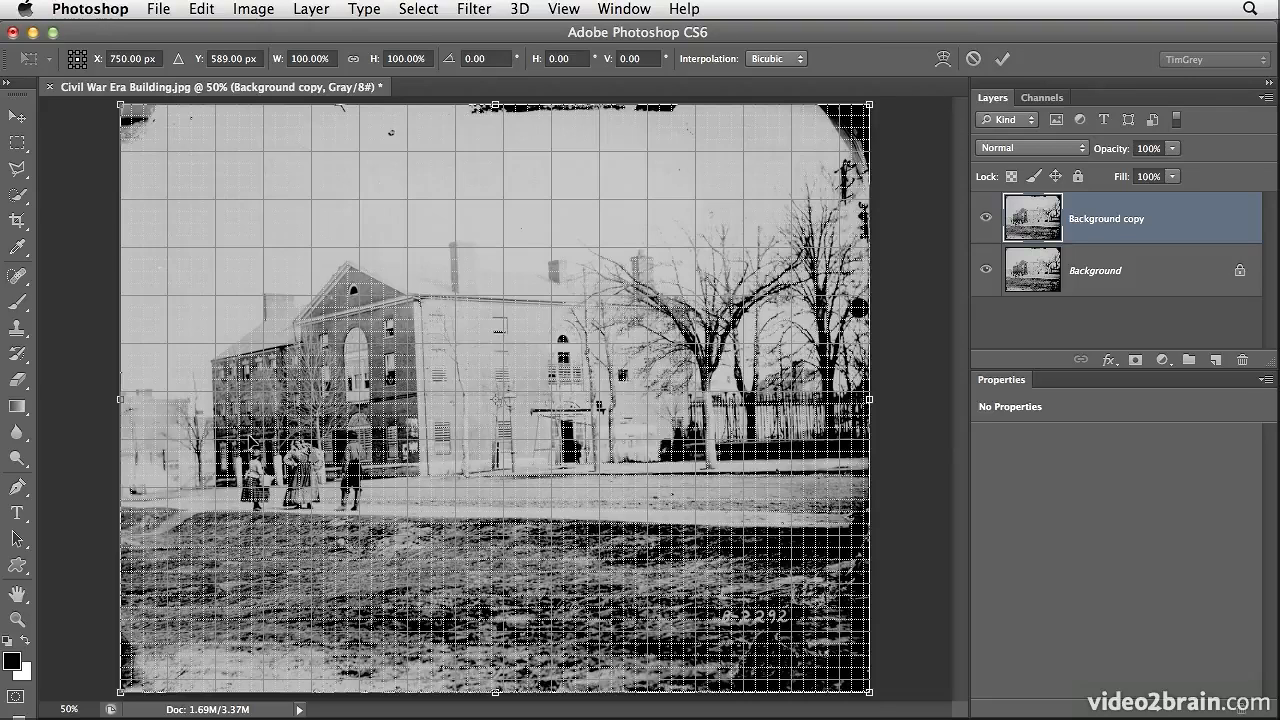
key("super+minus")
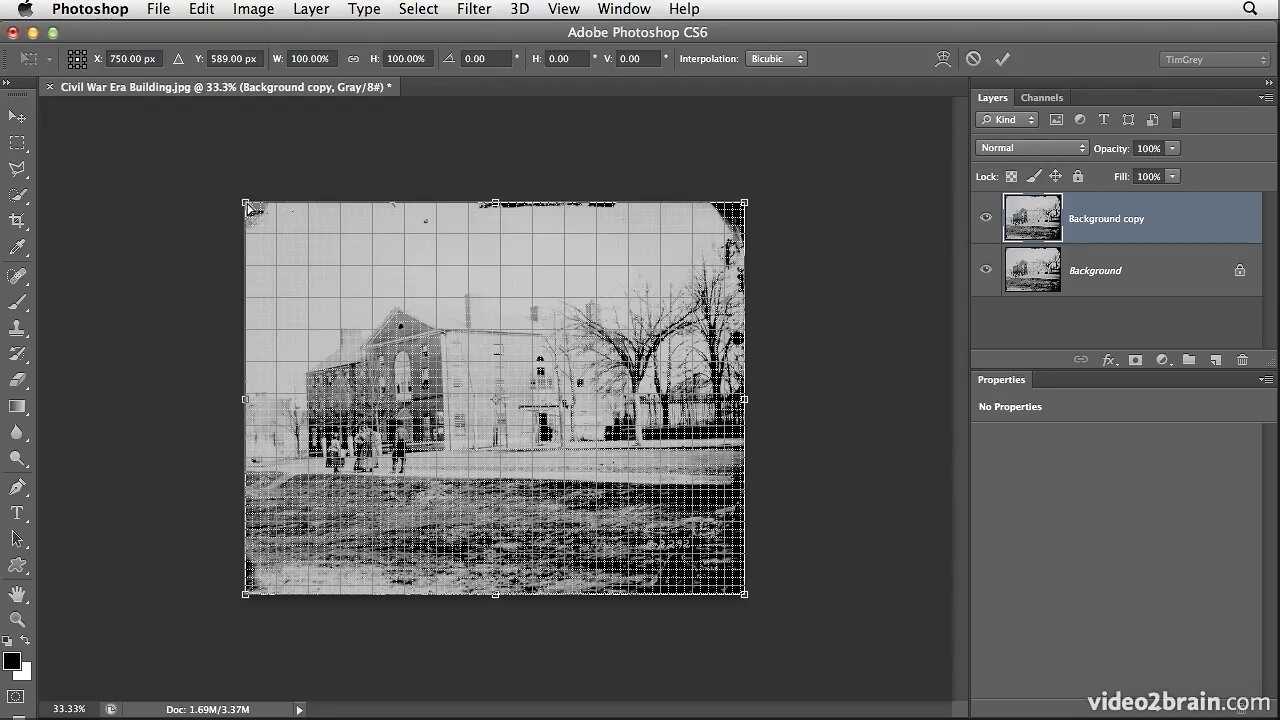
left_click_drag(248, 208, 276, 191)
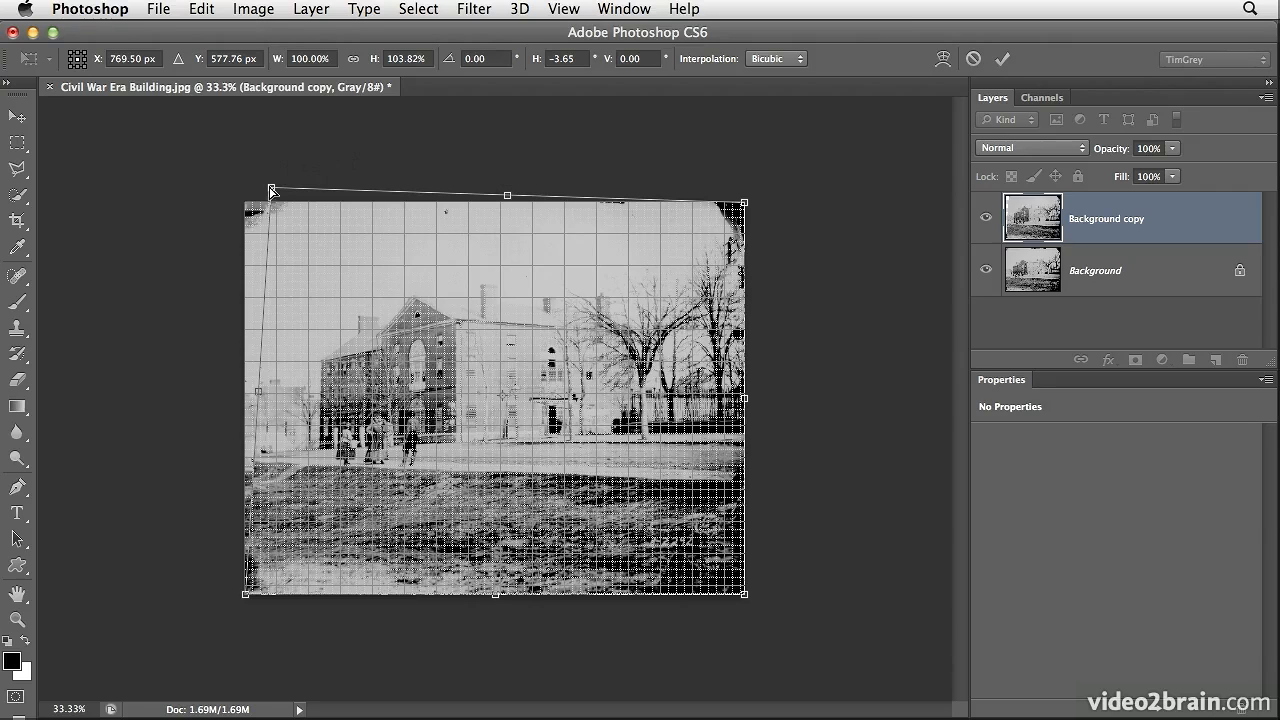
left_click_drag(272, 191, 270, 191)
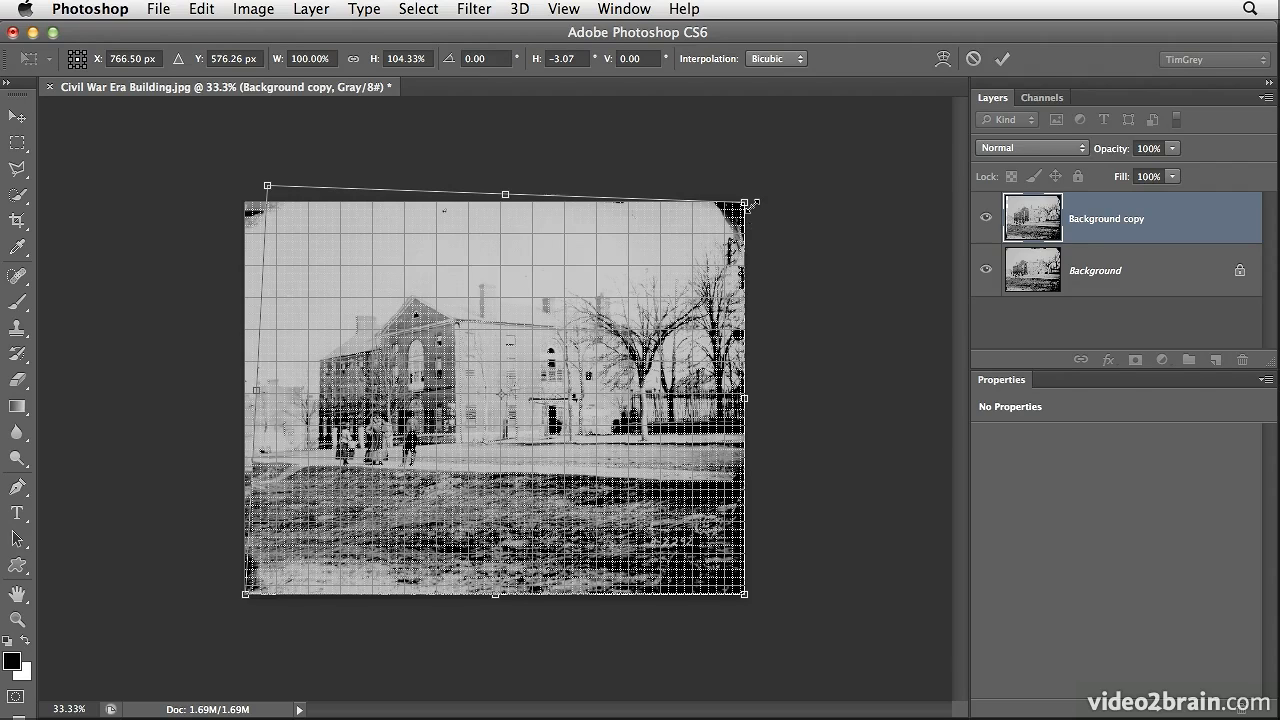
Distort the upper-right corner outward, the lower-right corner slightly downward and the upper-left corner outward, to about 0.6° rotation and -1.7° horizontal skew
left_click_drag(746, 207, 741, 201)
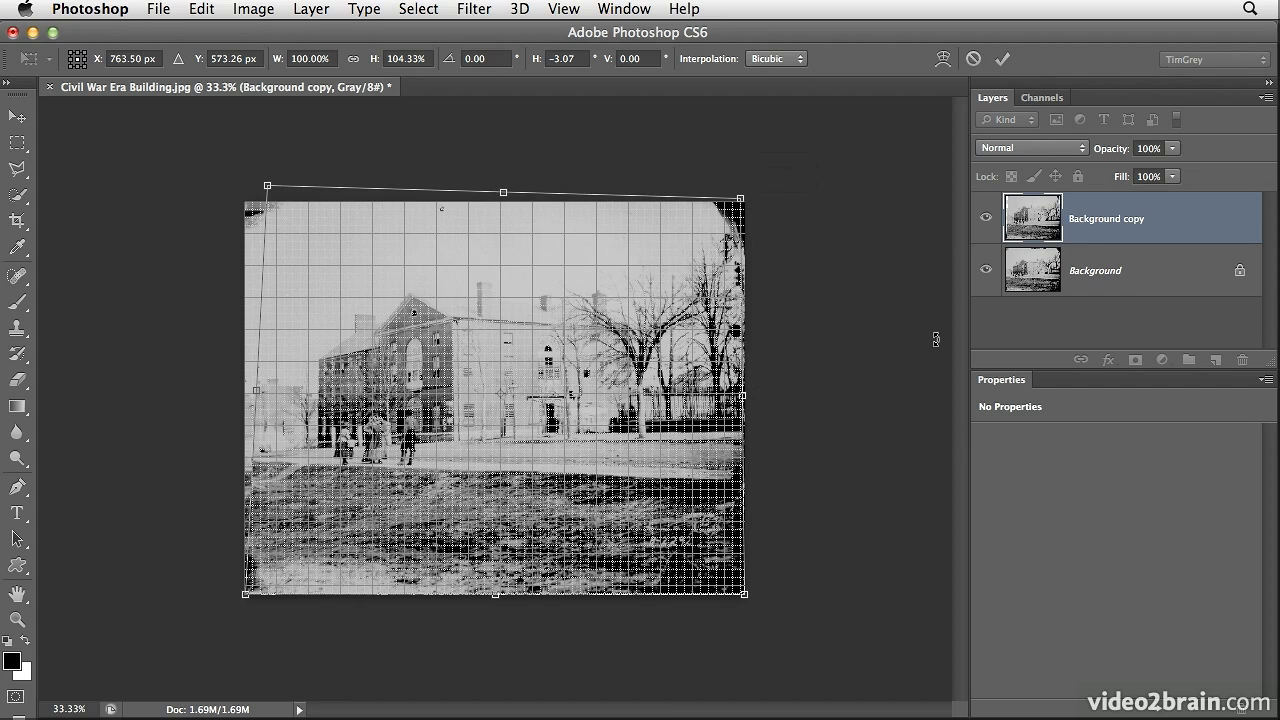
left_click_drag(745, 598, 745, 600)
left_click_drag(742, 204, 756, 205)
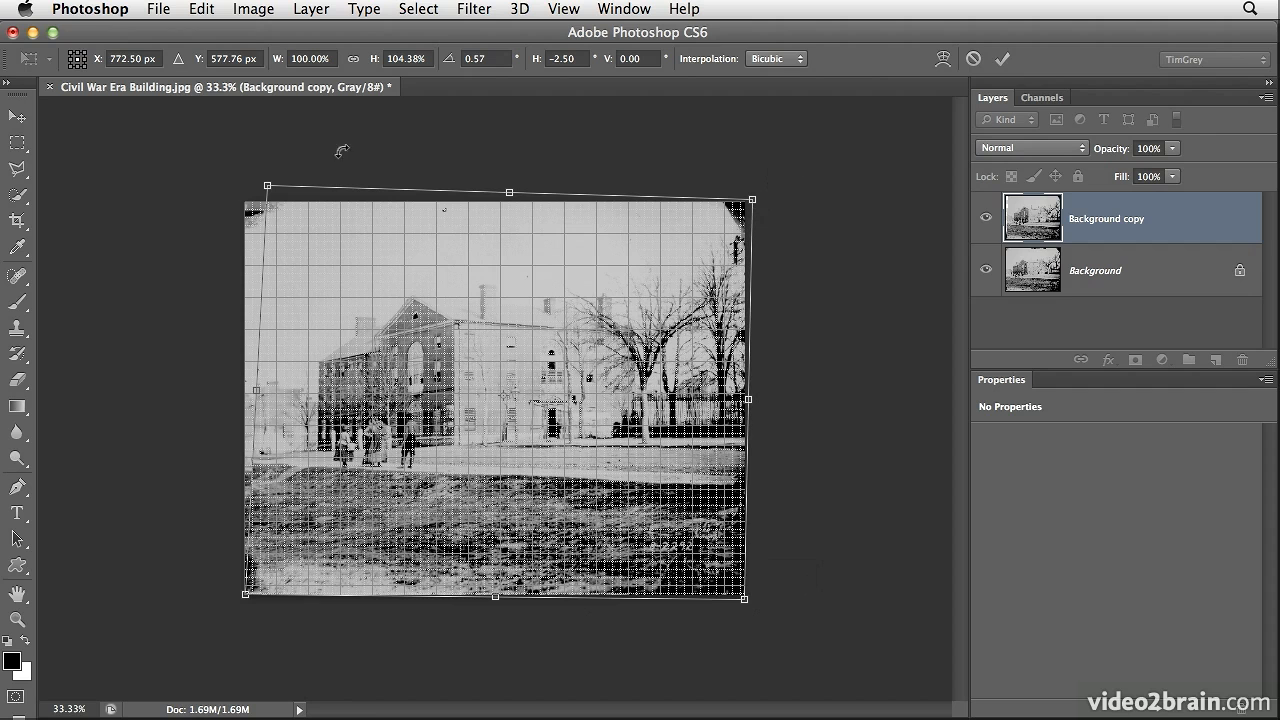
left_click_drag(267, 188, 262, 187)
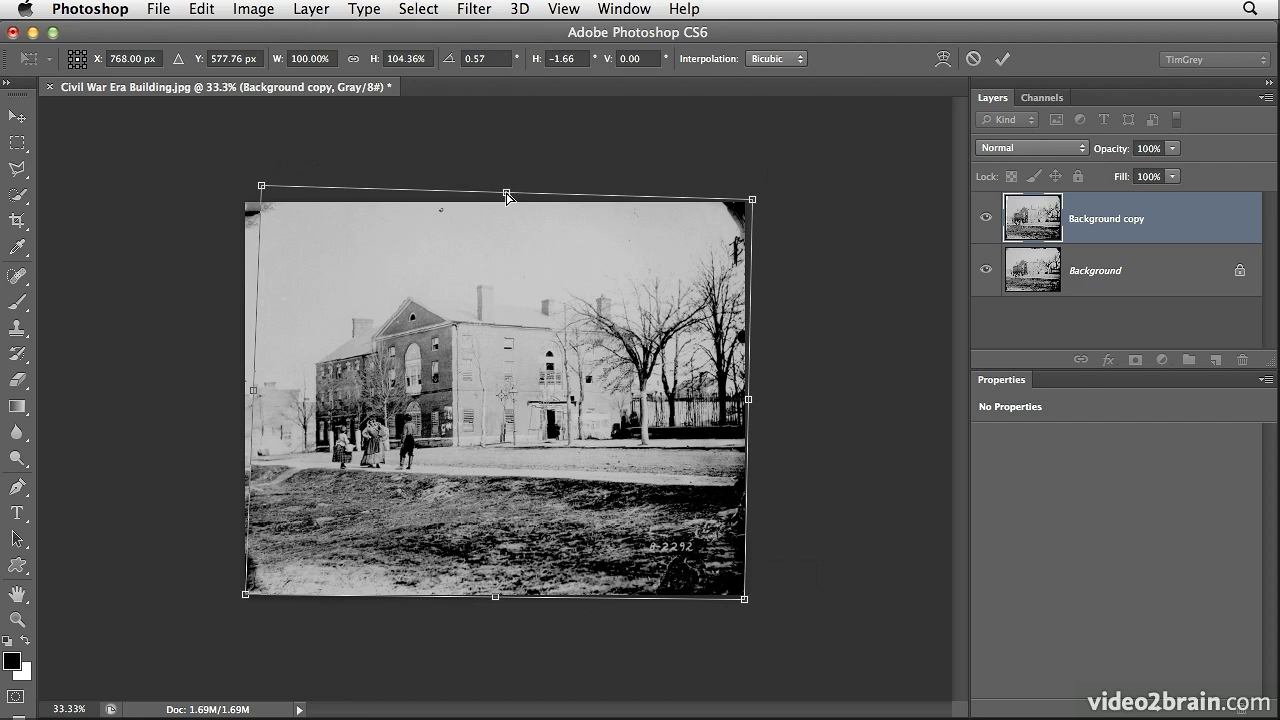
Fine-tune the layer's top edge and both upper corners to about -1.9° horizontal skew and 104.6% height, and apply the transform
left_click_drag(507, 196, 510, 197)
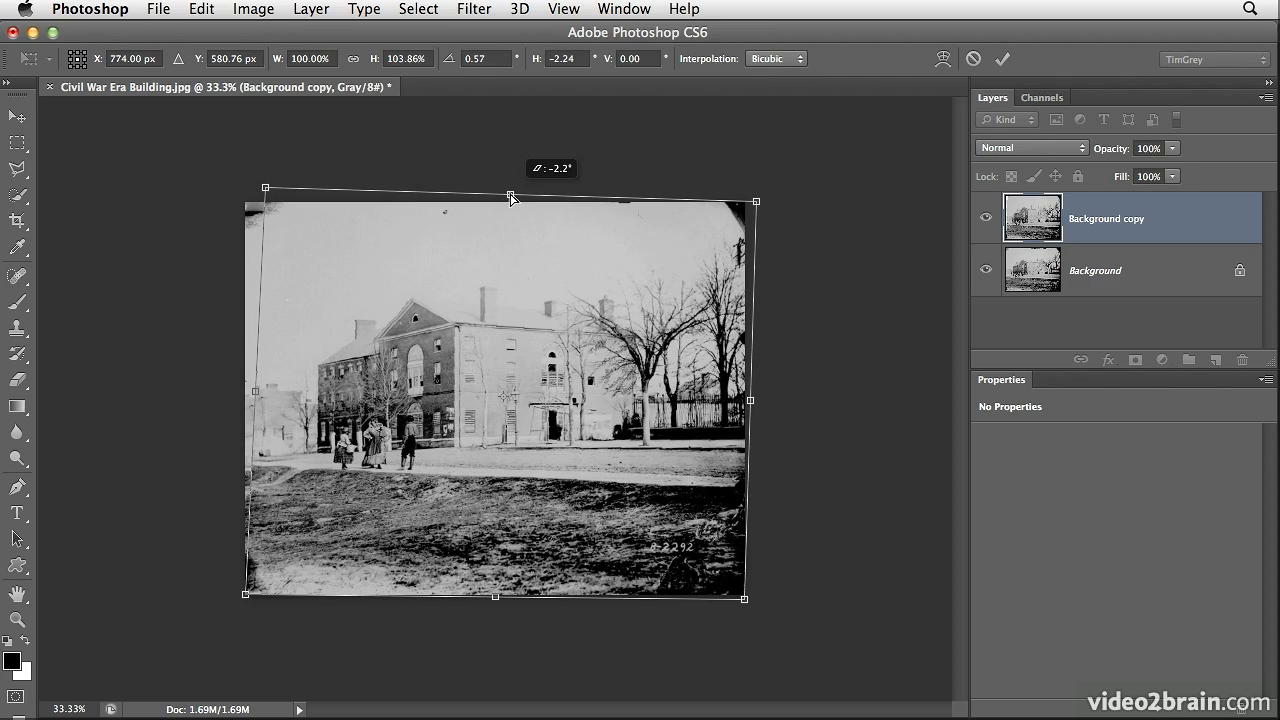
left_click_drag(510, 198, 514, 199)
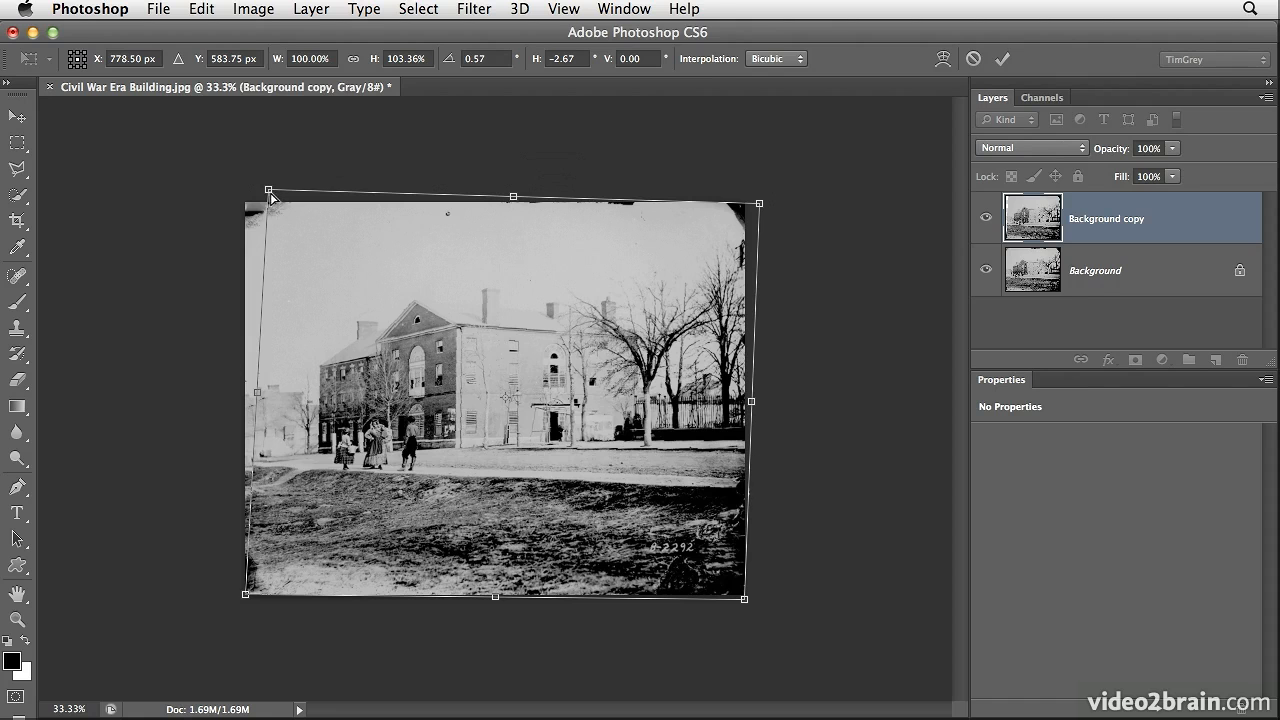
left_click_drag(270, 193, 265, 187)
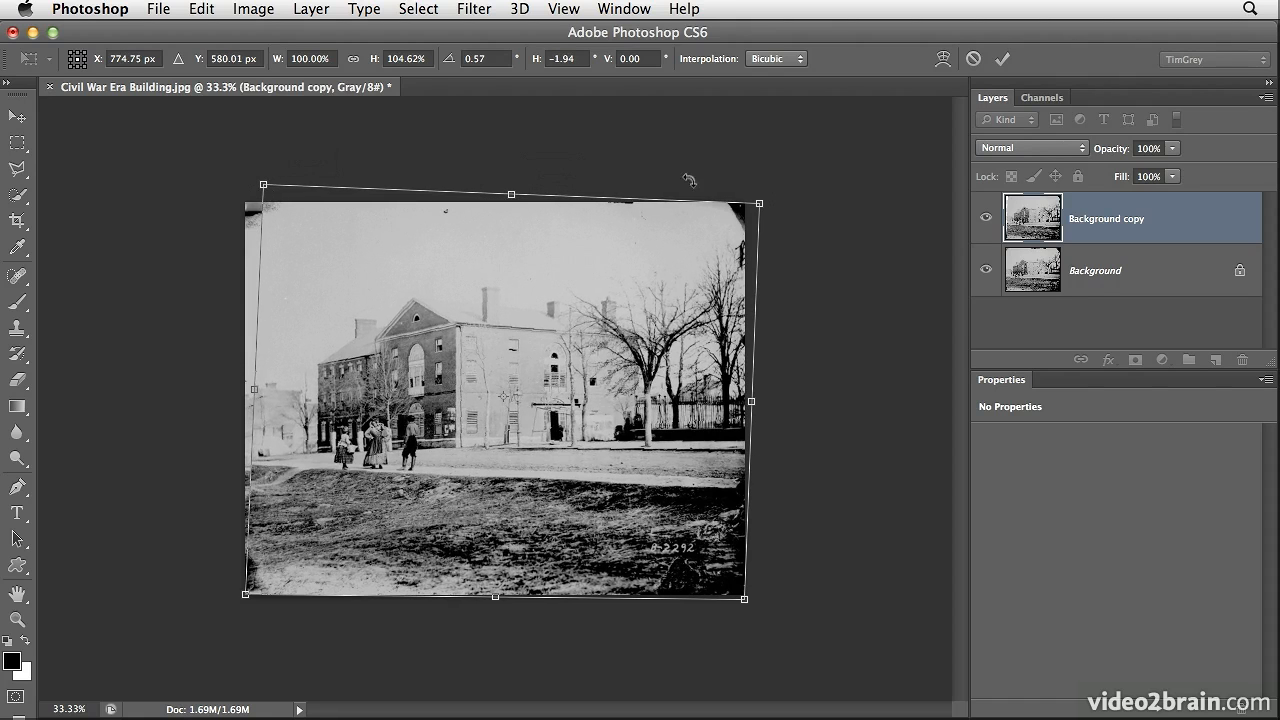
left_click_drag(762, 209, 761, 210)
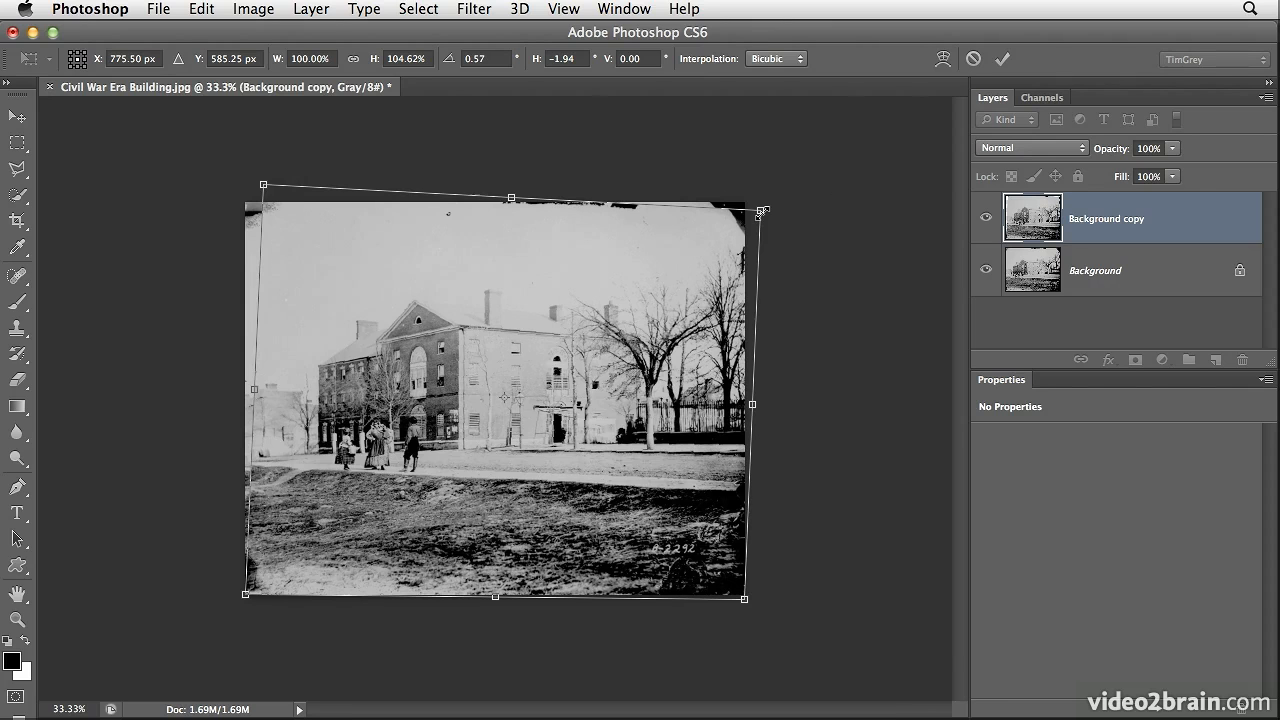
left_click_drag(761, 212, 756, 212)
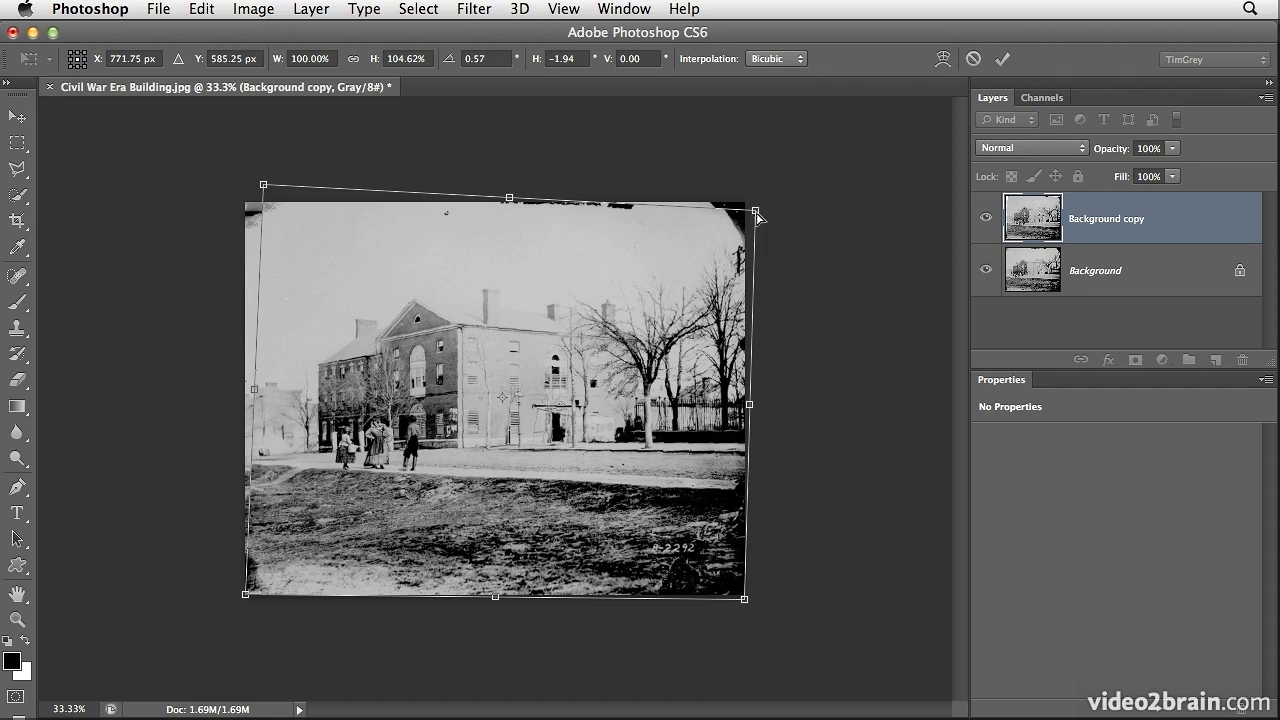
left_click_drag(756, 212, 756, 212)
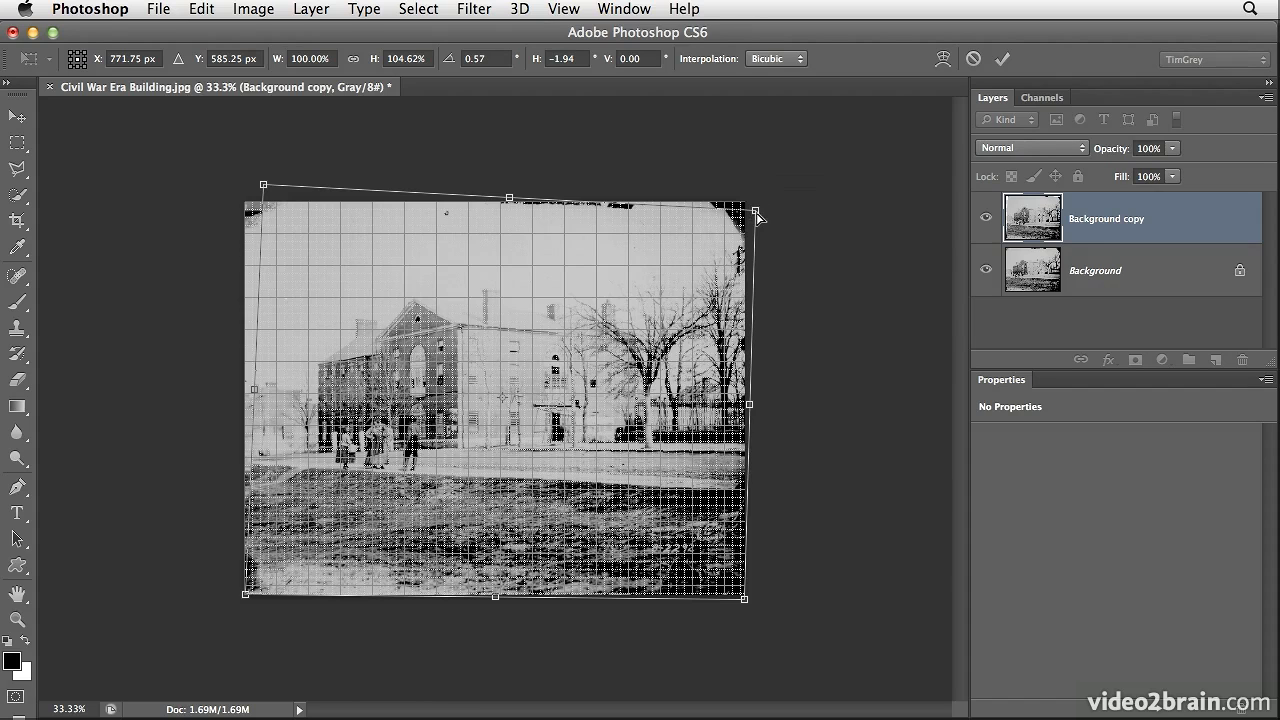
left_click_drag(757, 217, 757, 212)
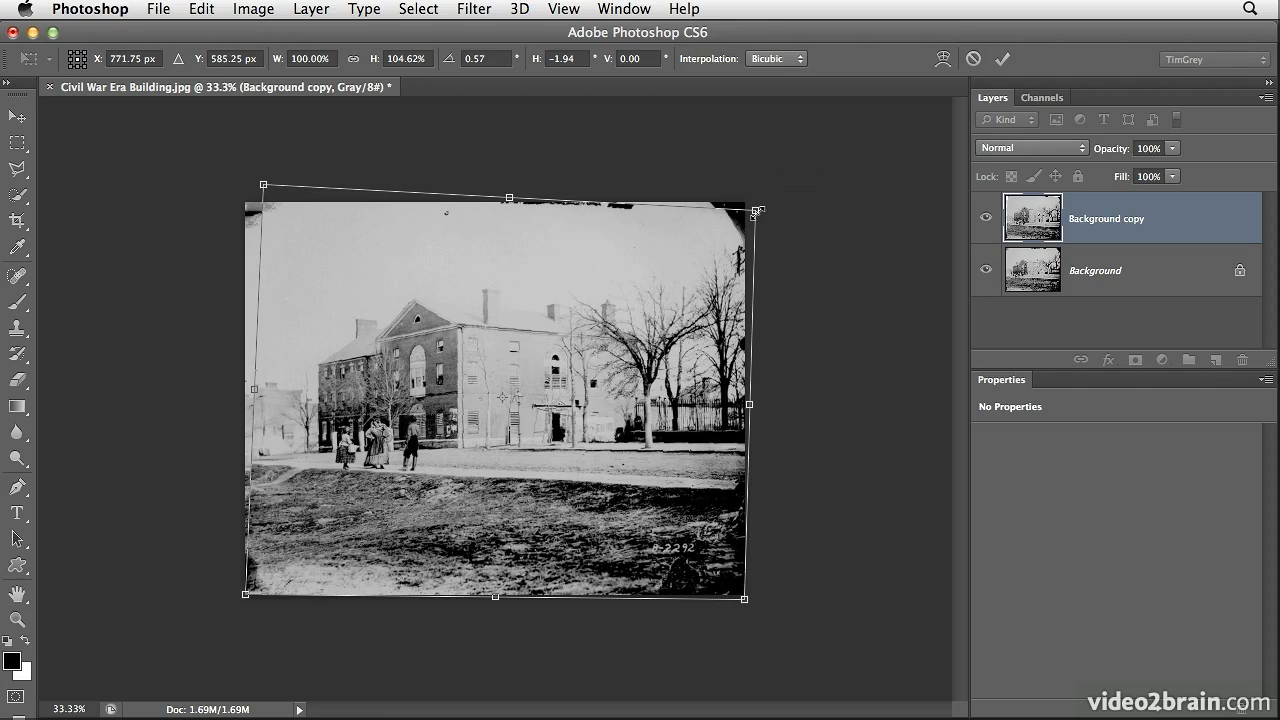
left_click(1002, 59)
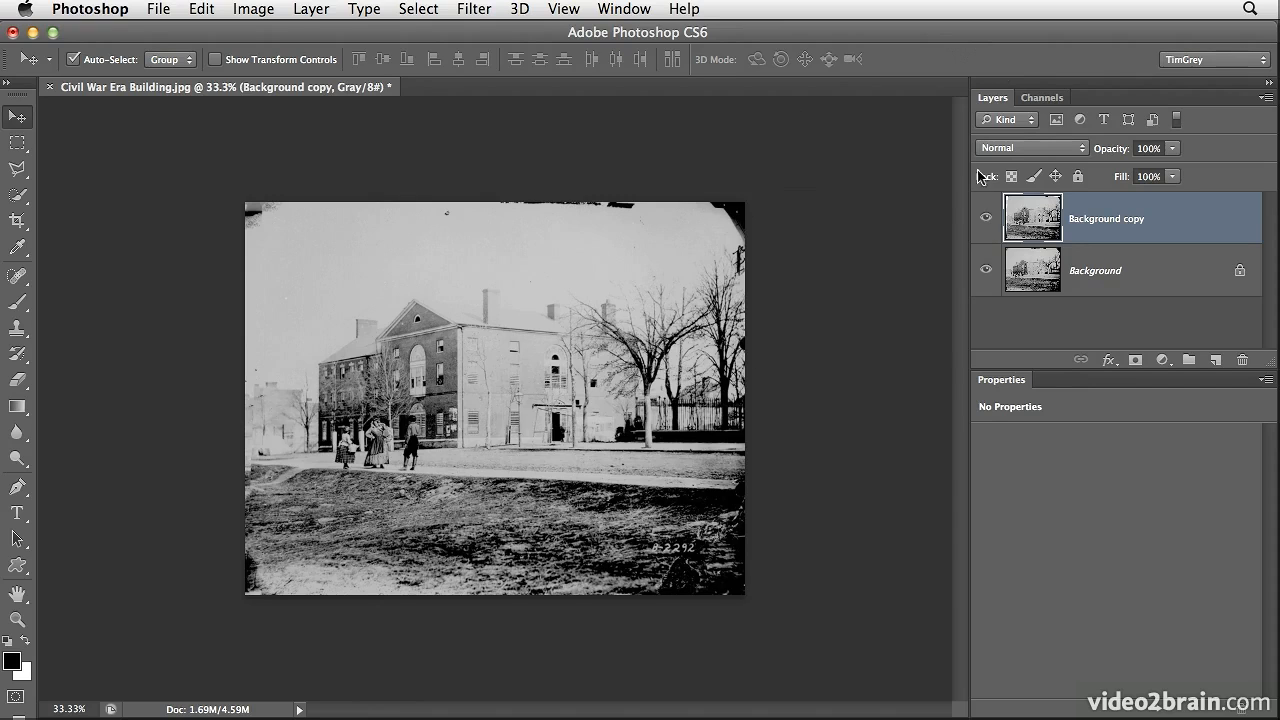
Hide and reshow the Background copy layer to compare the perspective correction with the original photo
left_click(986, 218)
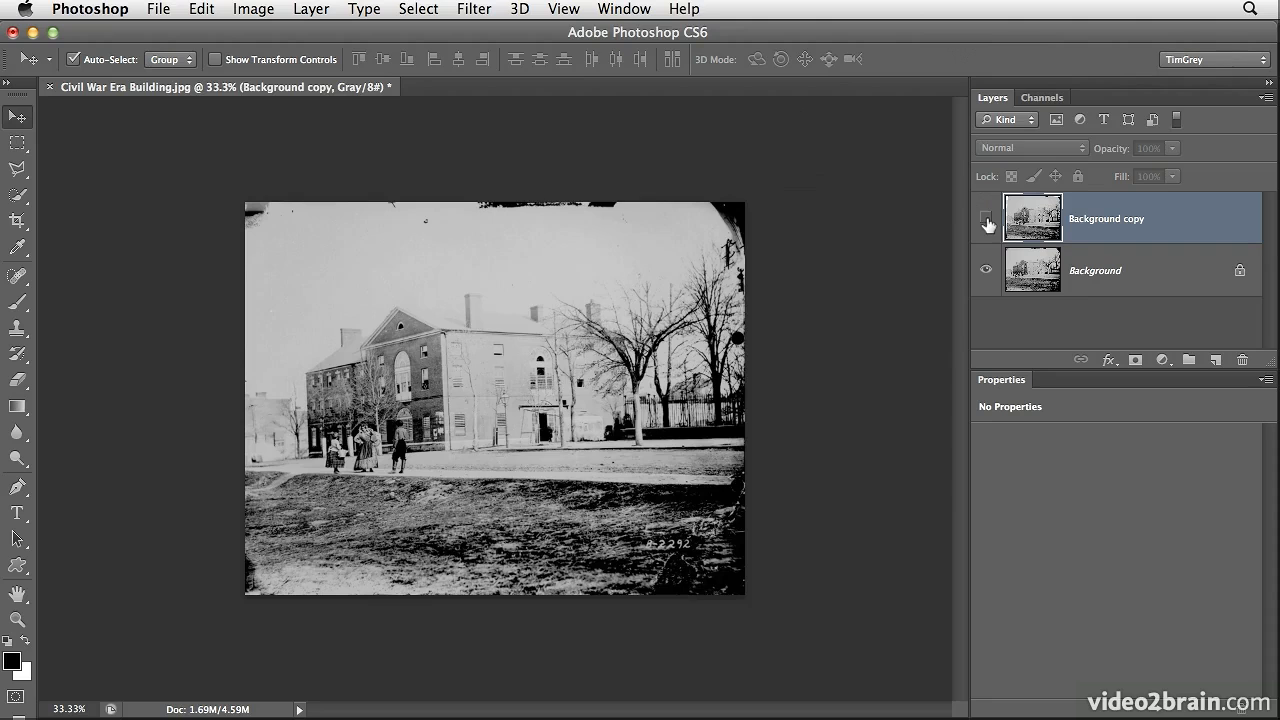
left_click(986, 218)
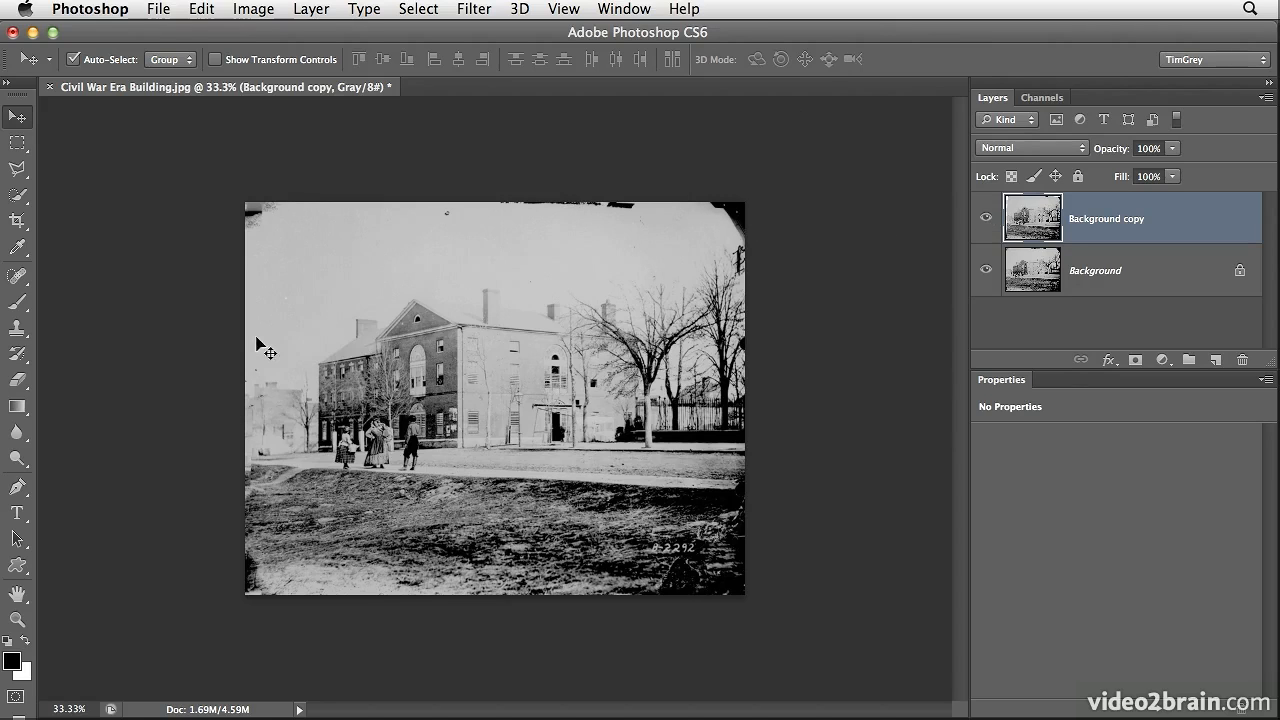
Crop the photo slightly inward on all four sides to trim the damaged edges, without deleting the cropped pixels
left_click(18, 220)
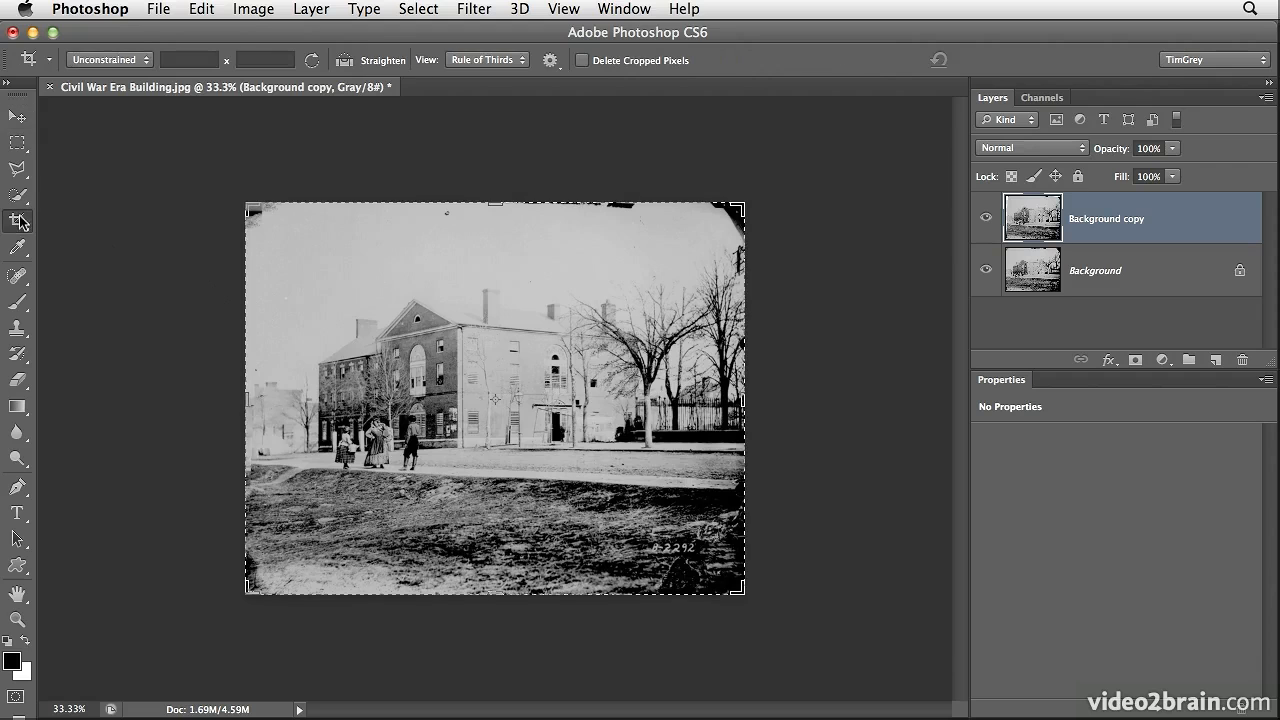
left_click_drag(250, 206, 254, 209)
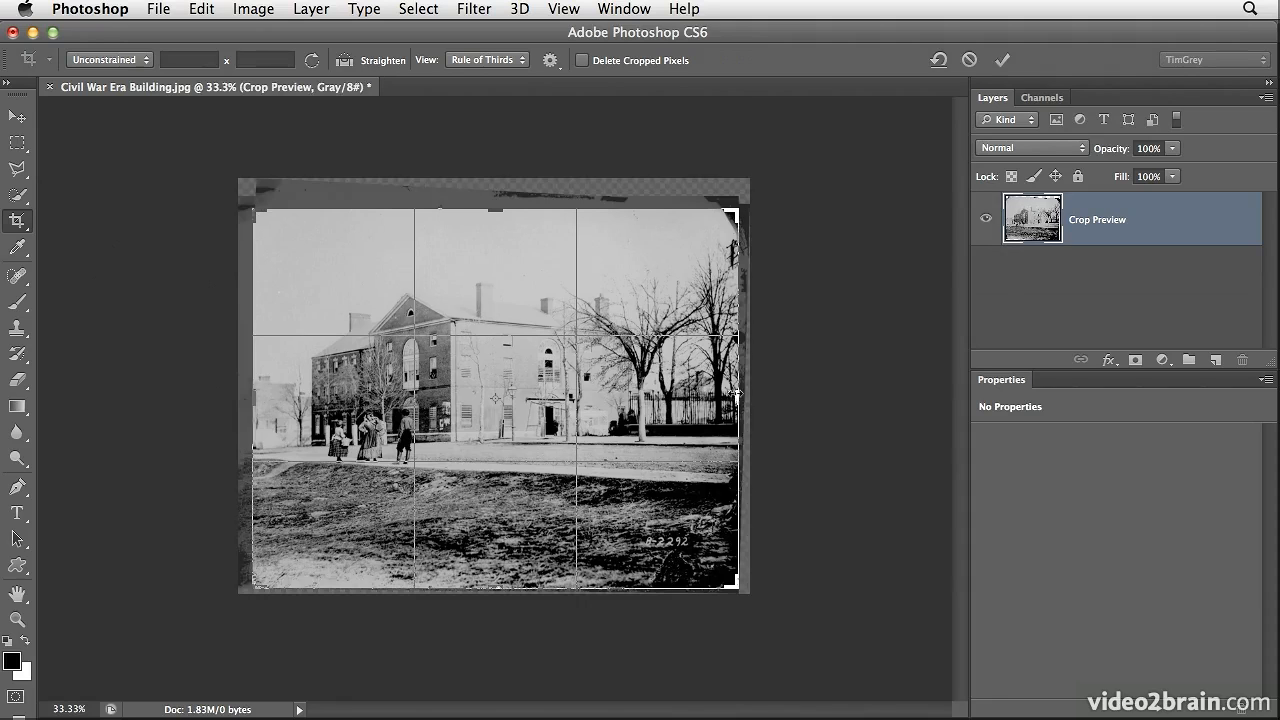
left_click_drag(736, 395, 732, 395)
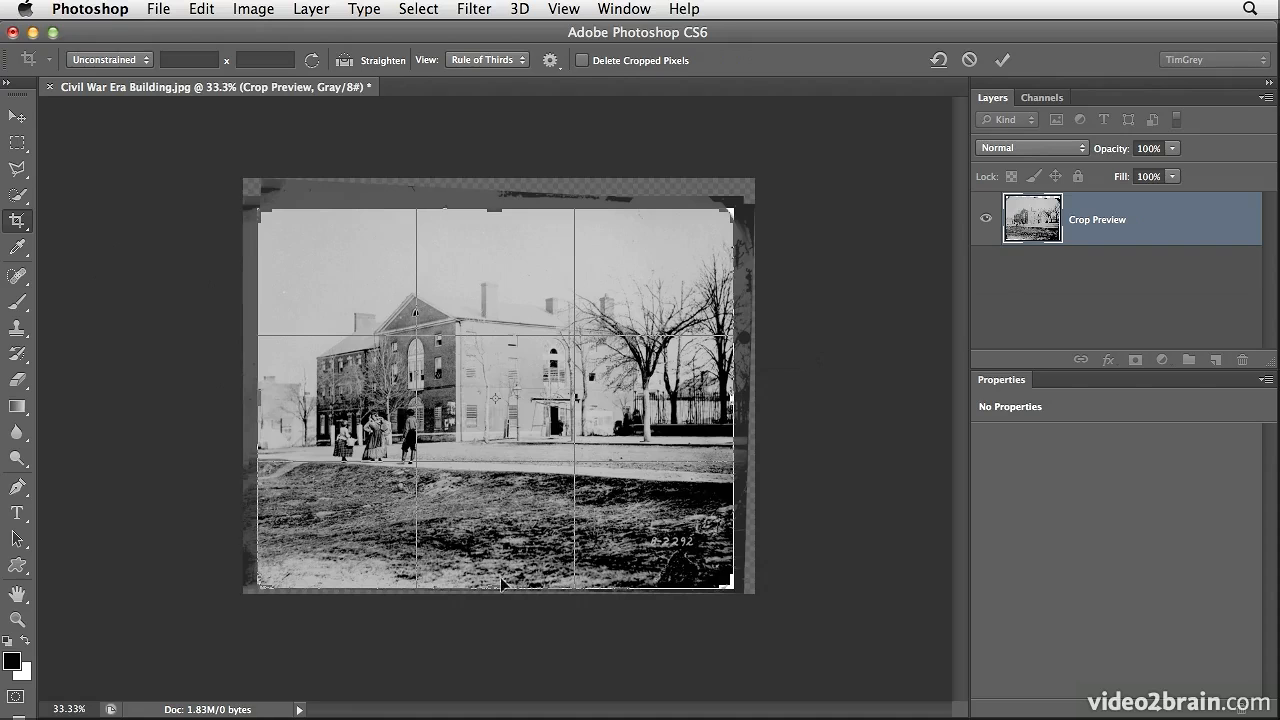
left_click_drag(501, 583, 502, 581)
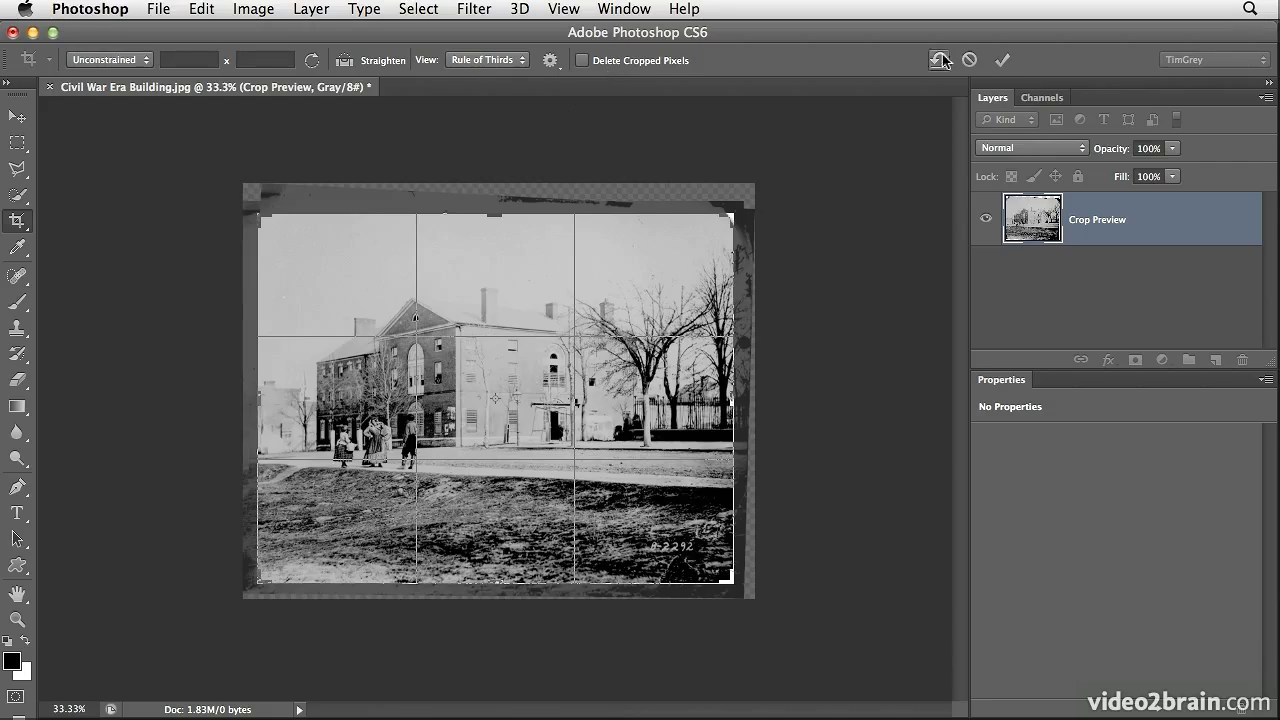
left_click(1001, 61)
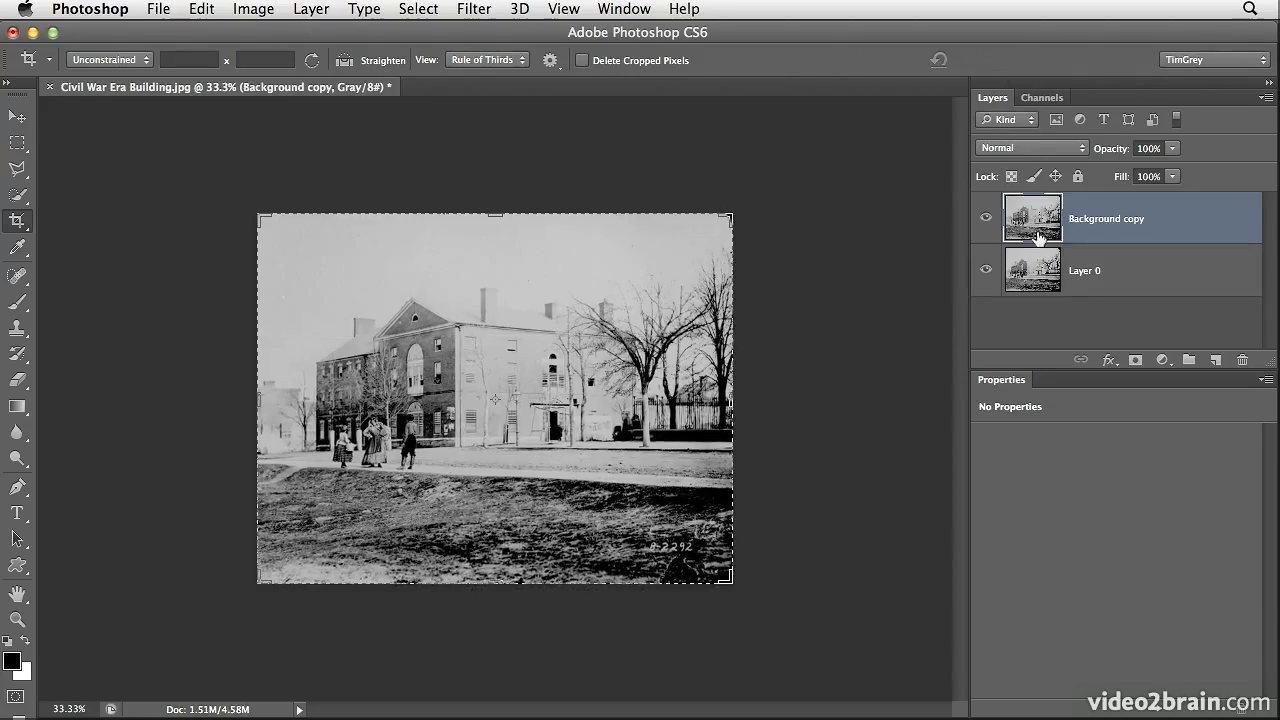
Toggle the Background copy layer's visibility several times to compare the cropped image before and after correction, leaving the layer visible
left_click(19, 118)
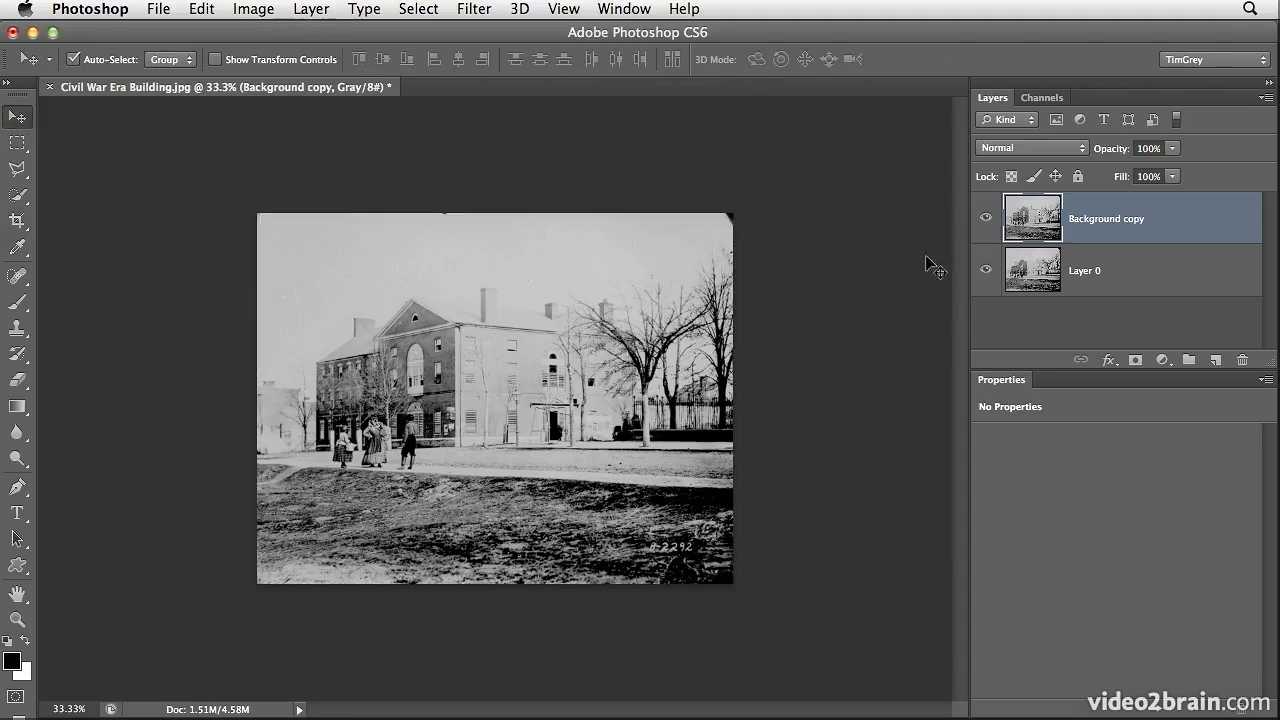
left_click(987, 218)
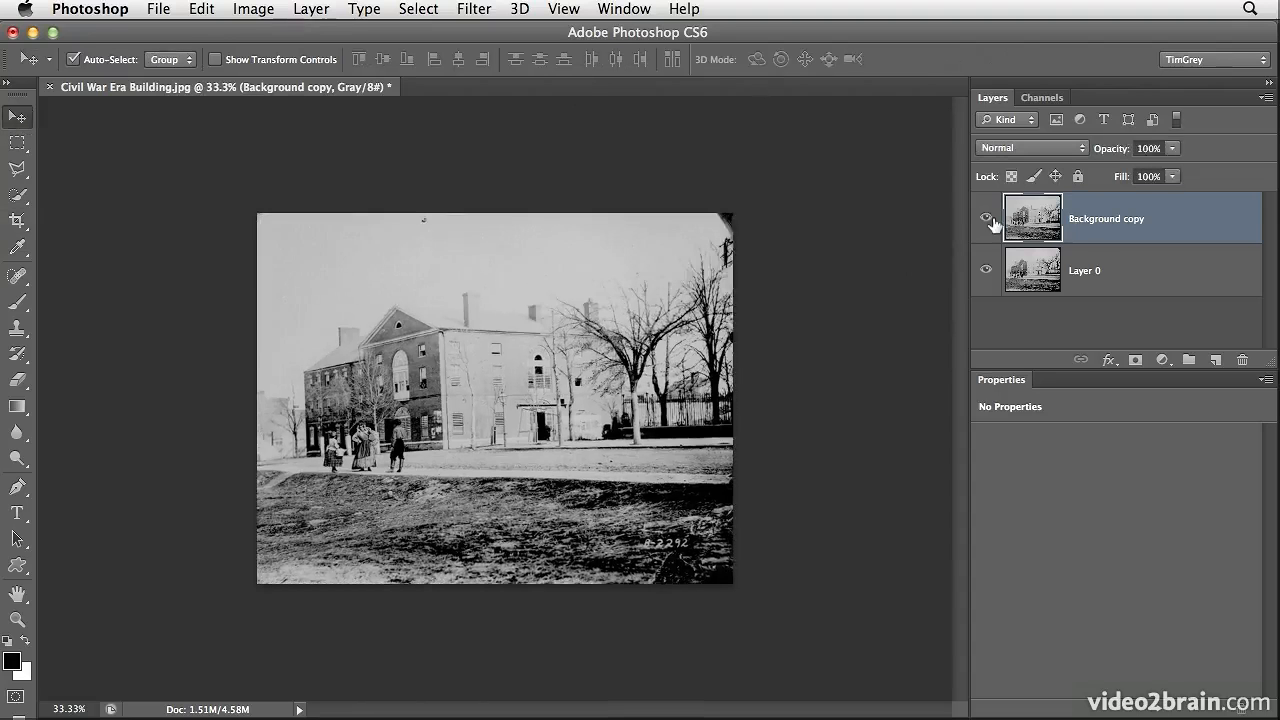
left_click(988, 218)
left_click(988, 218)
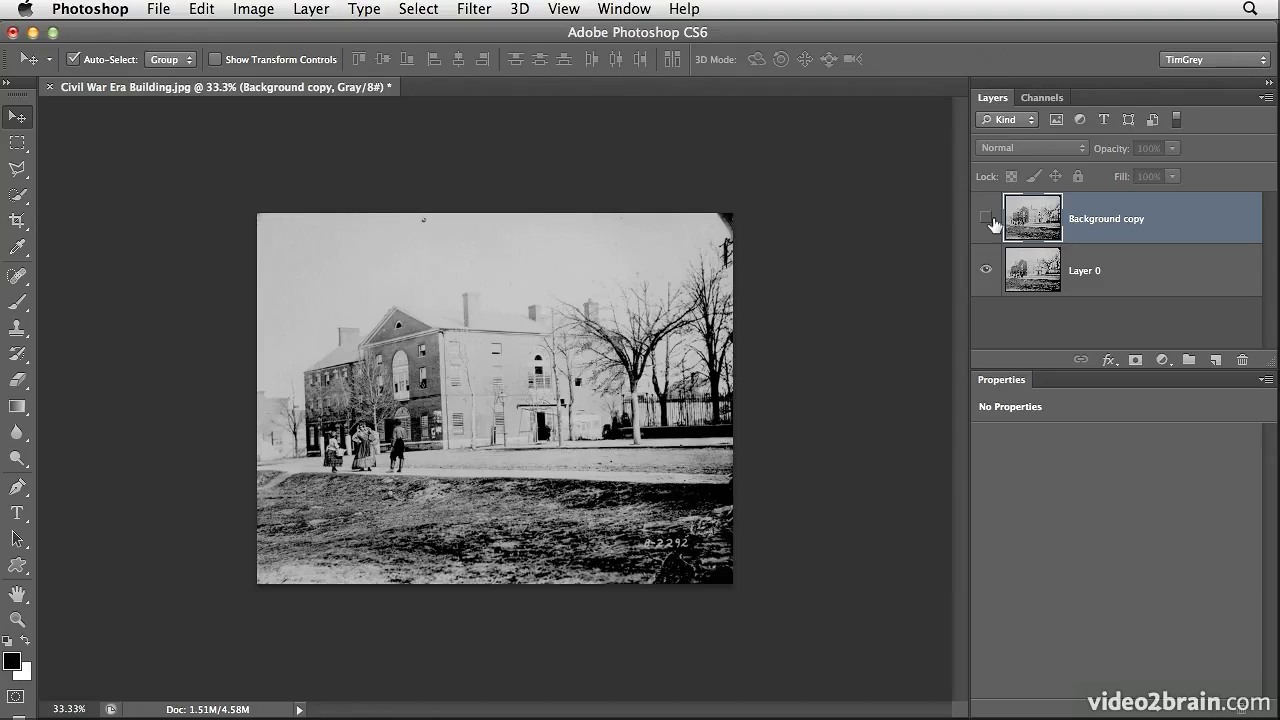
left_click(987, 218)
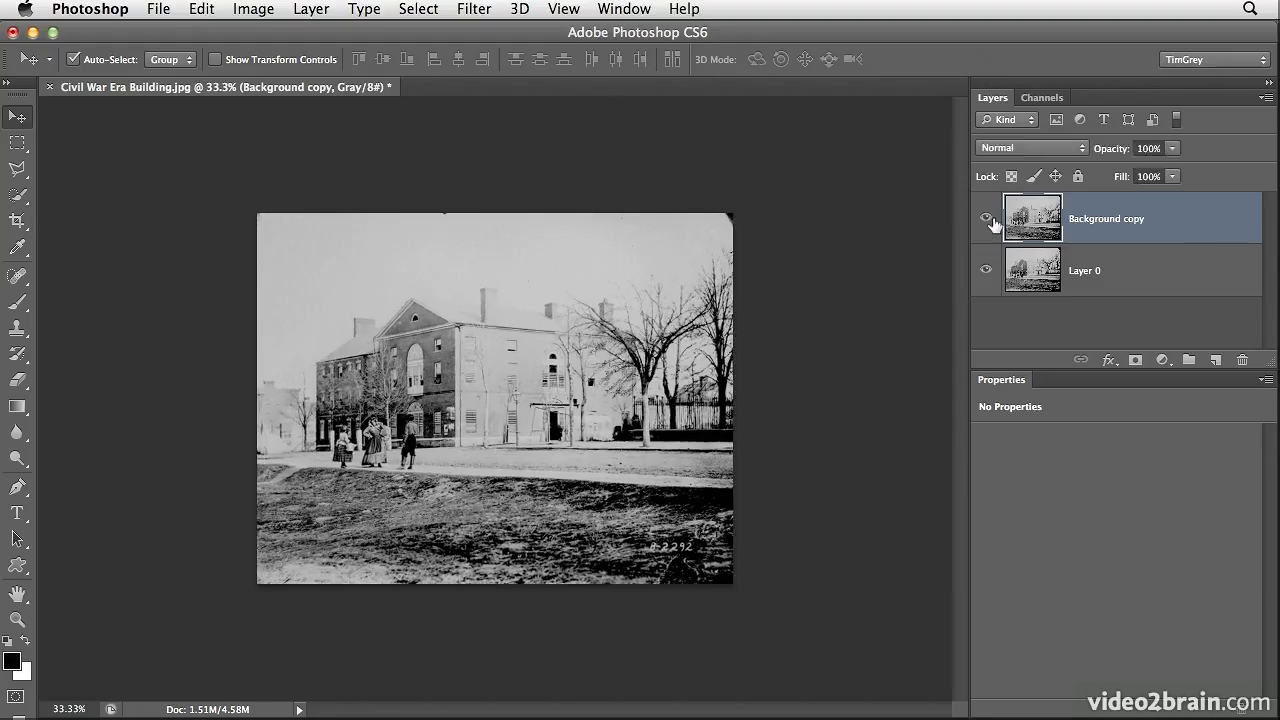
left_click(987, 218)
left_click(987, 218)
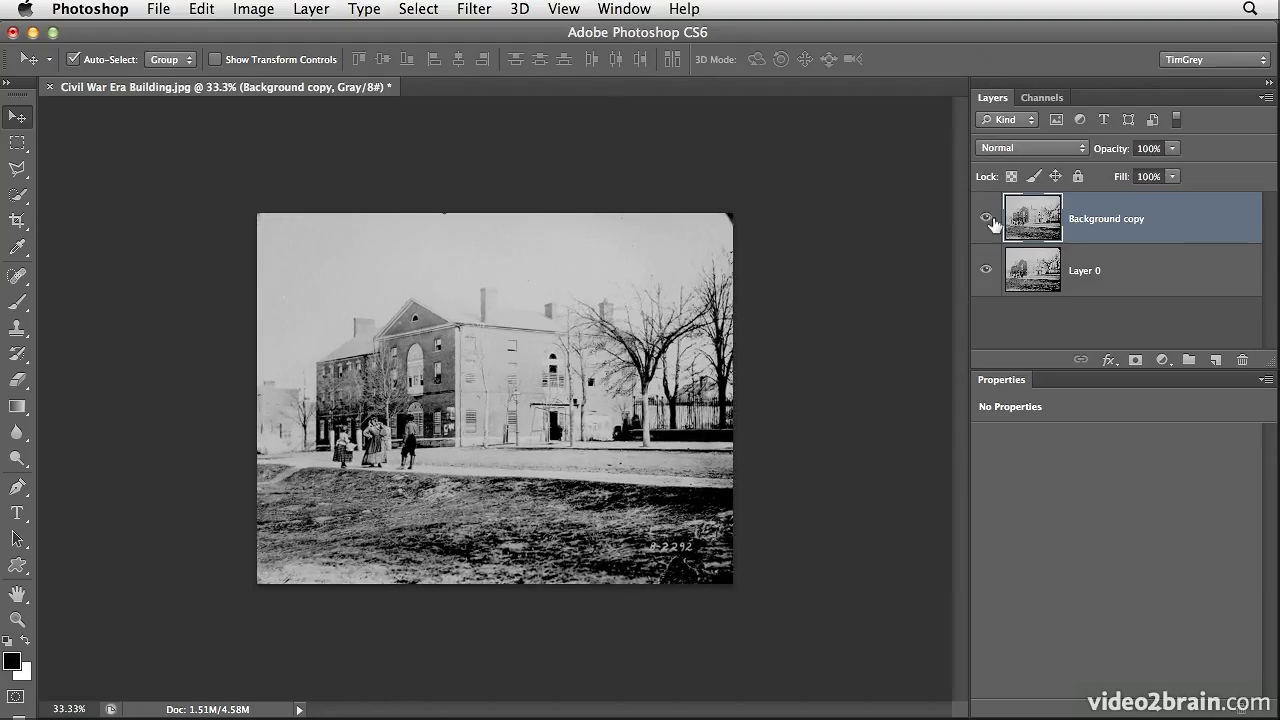